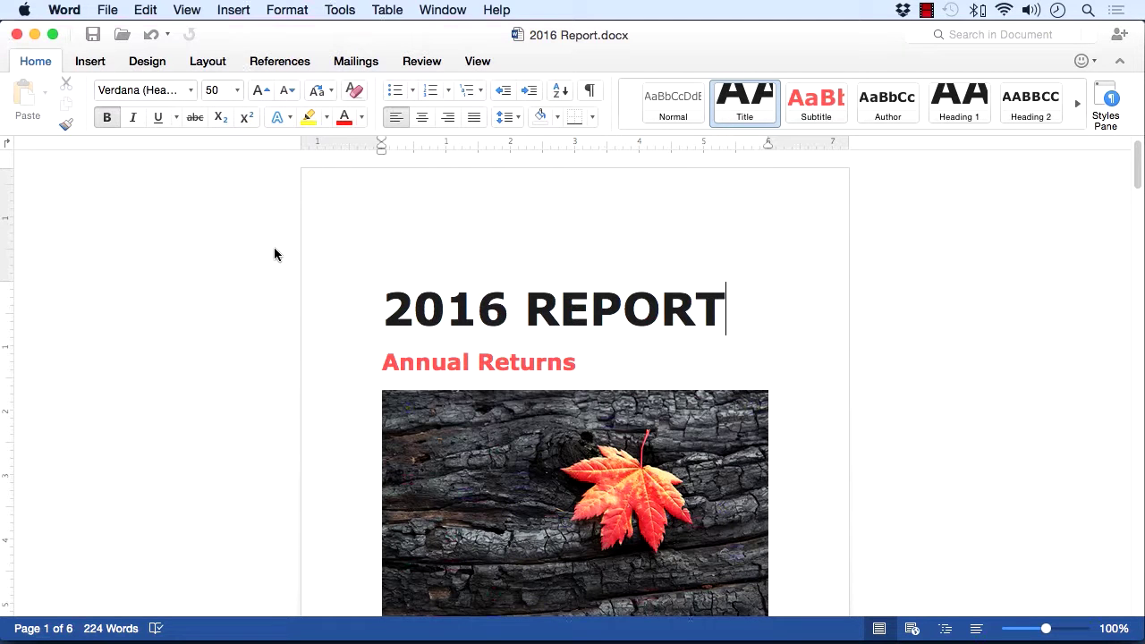
- Bring up the View tab's layout options and scroll through the report
left_click(479, 61)
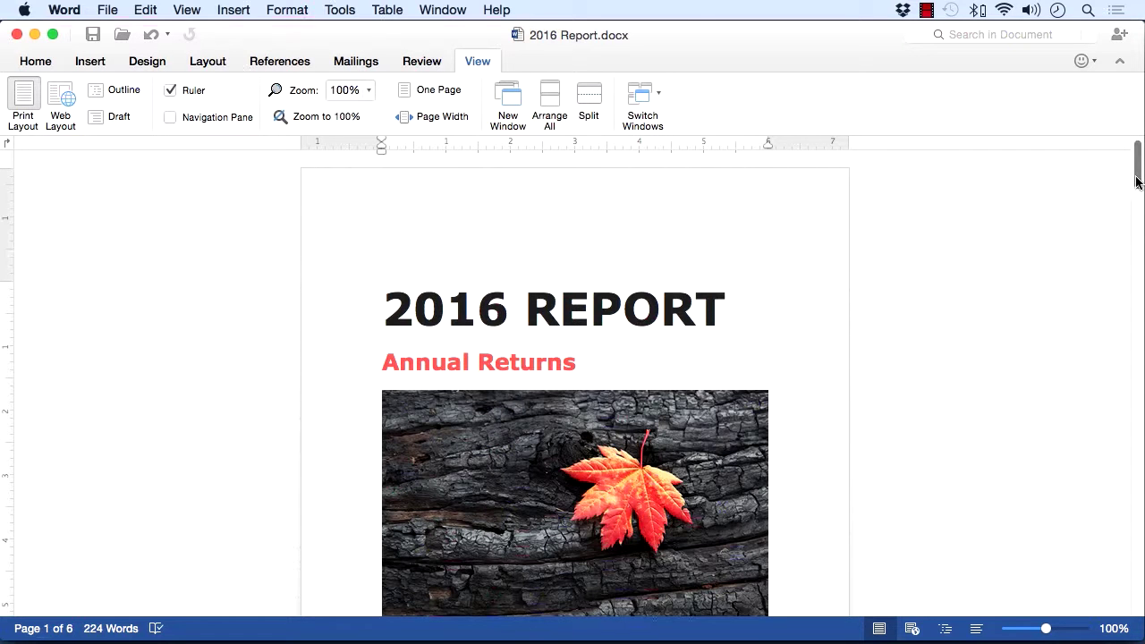
mouse_move(1136, 182)
left_mouse_down()
mouse_move(1125, 249)
mouse_move(1134, 170)
left_mouse_up()
- In Draft view, append 'And here is some further information that we will find very interesting' to the Quote paragraph
left_click(114, 119)
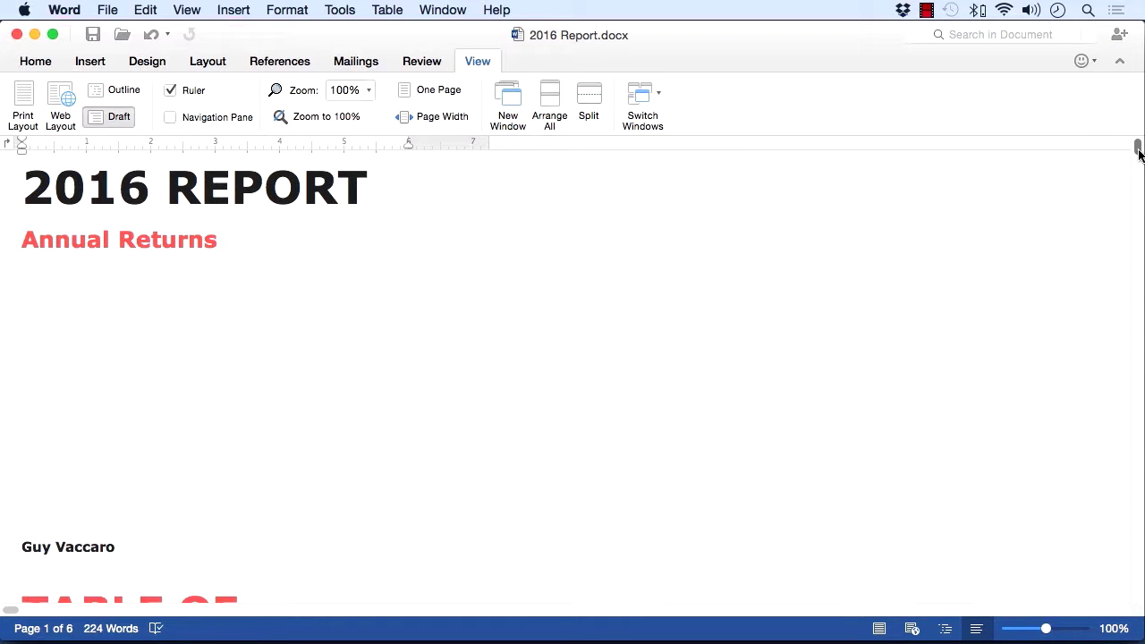
left_click_drag(1137, 153, 1129, 186)
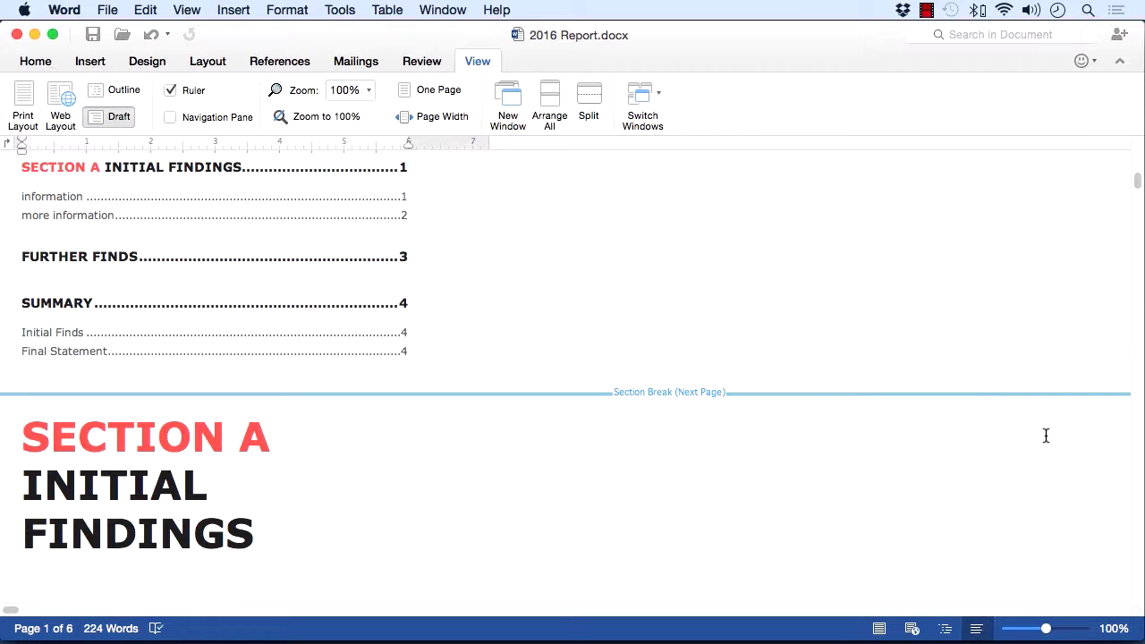
left_click_drag(1137, 183, 1134, 329)
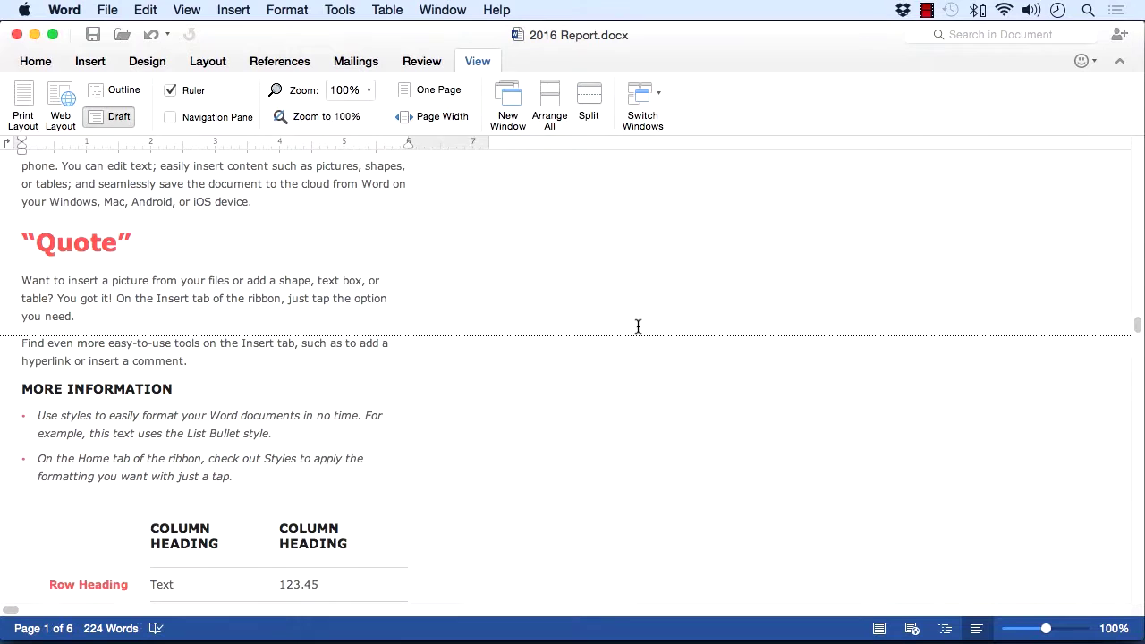
left_click(86, 313)
type("And")
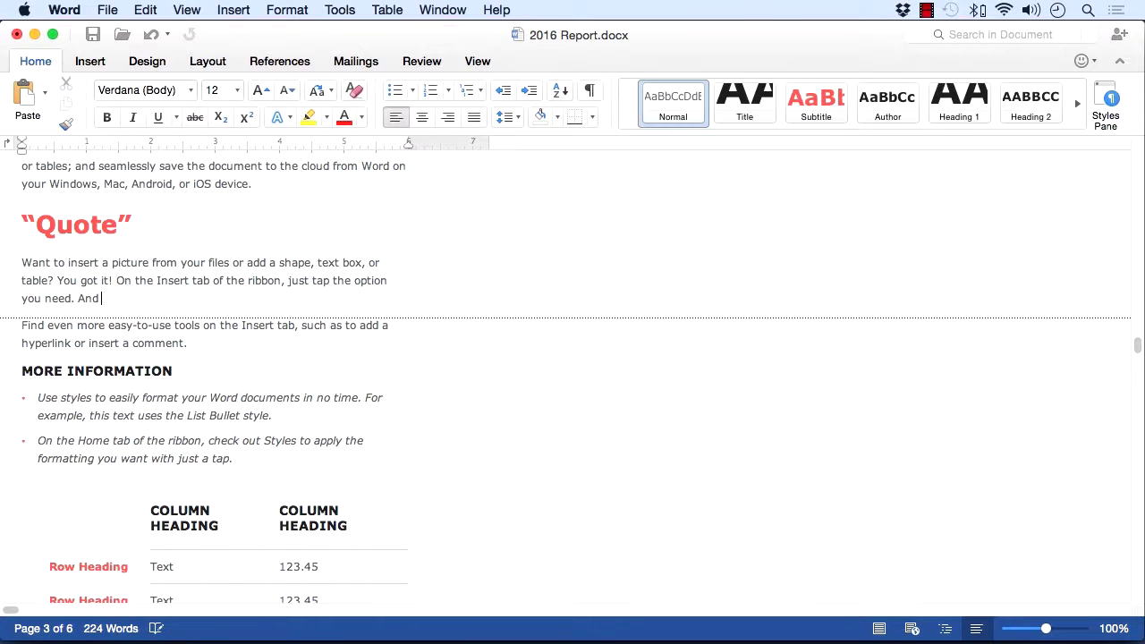
type(" here is some further information that we will find very interesting.")
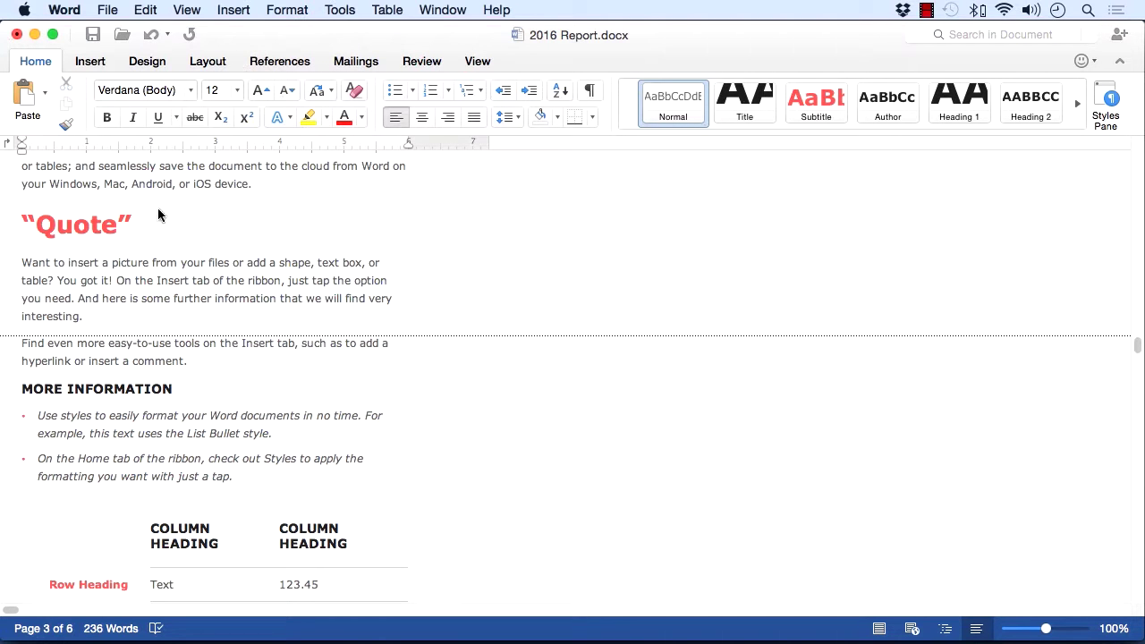
- Switch the report to Outline view and scroll back to the top
left_click(477, 61)
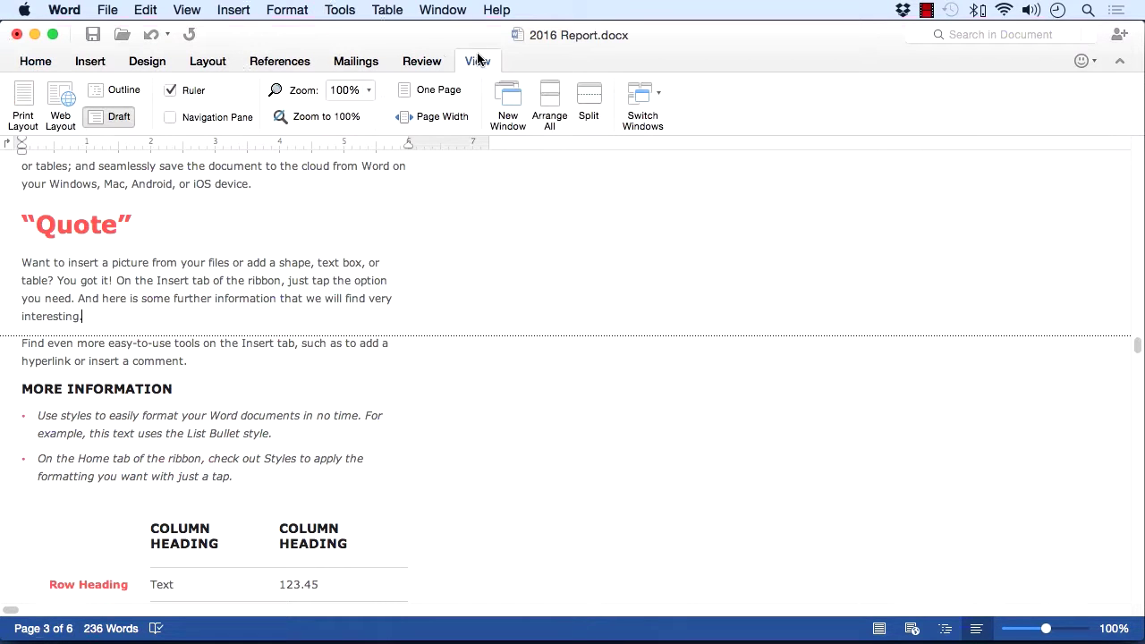
left_click(99, 90)
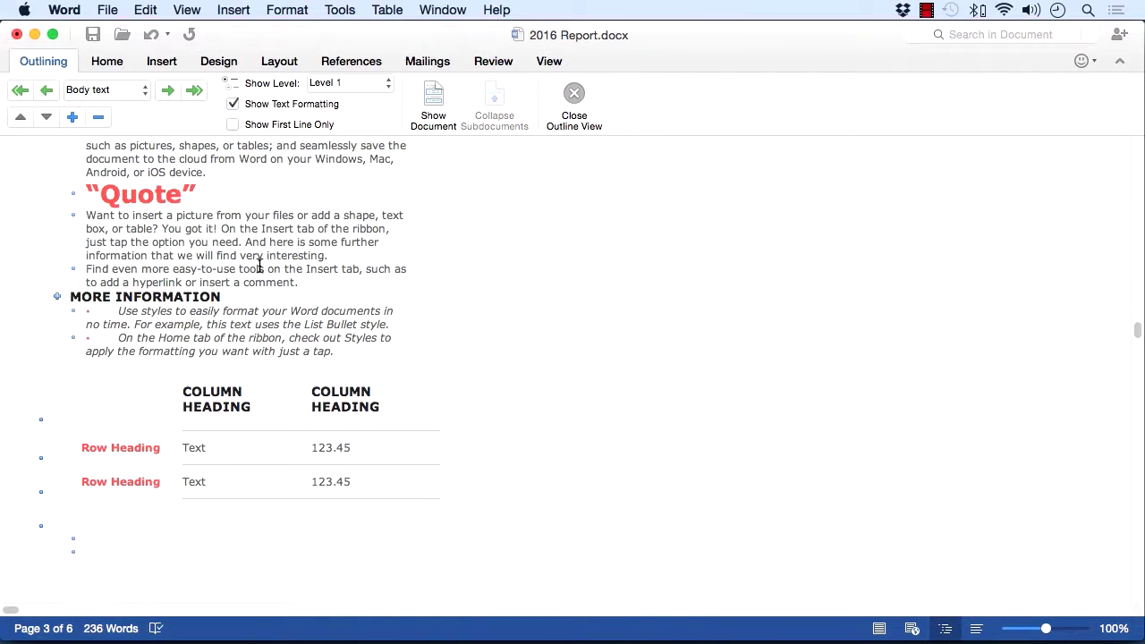
scroll(1141, 309, "up", 10)
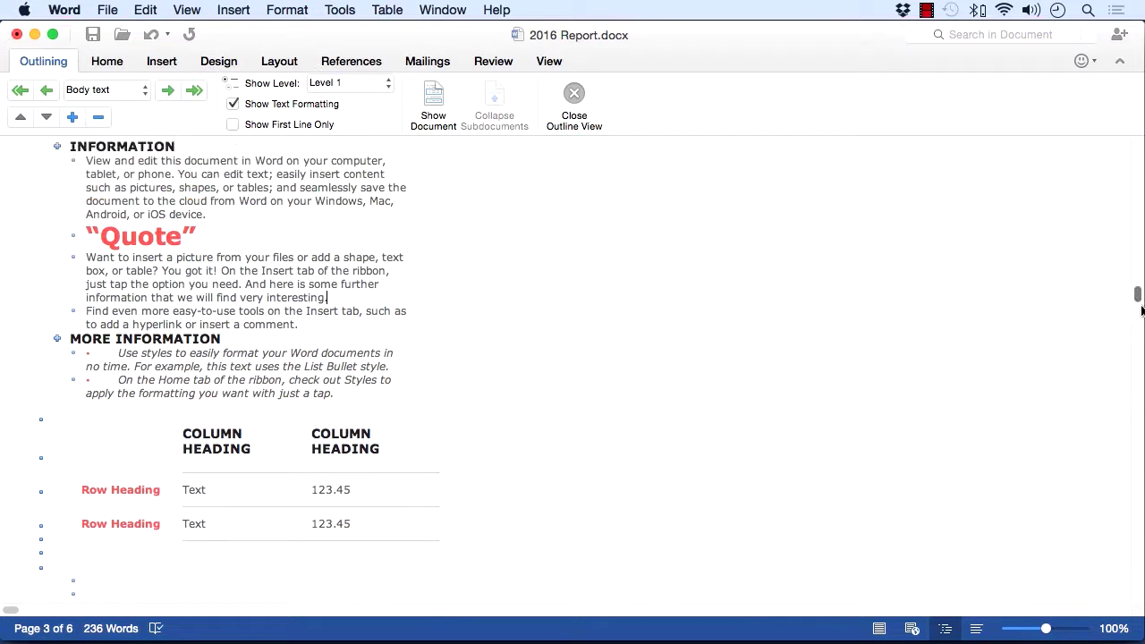
- Preview the report in Web Layout view, then return it to Print Layout
left_click(558, 63)
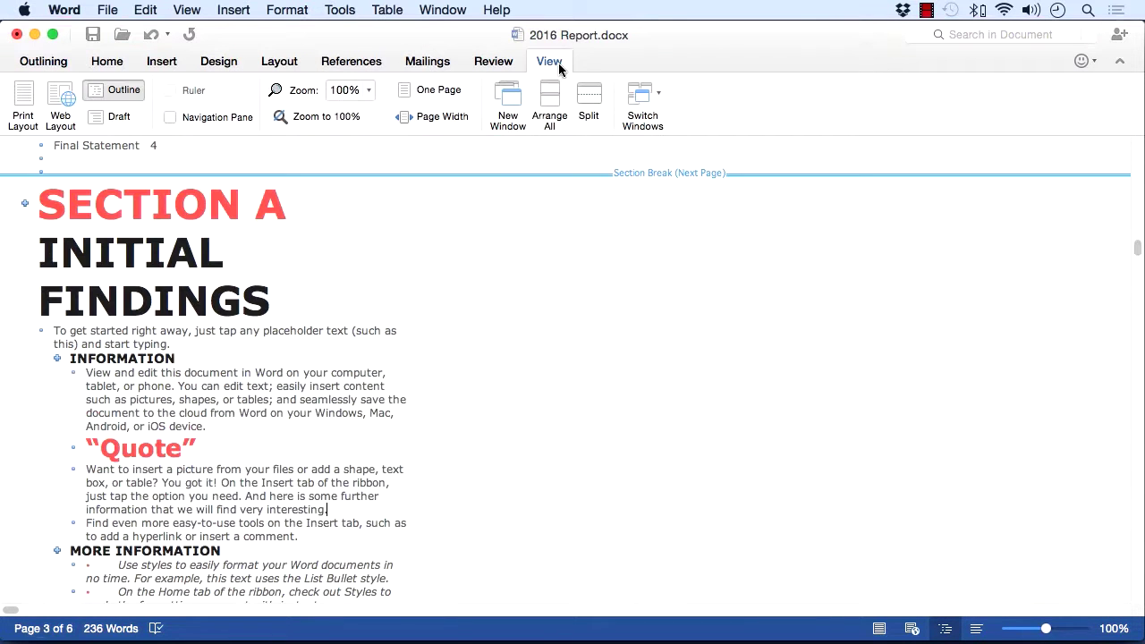
left_click(61, 103)
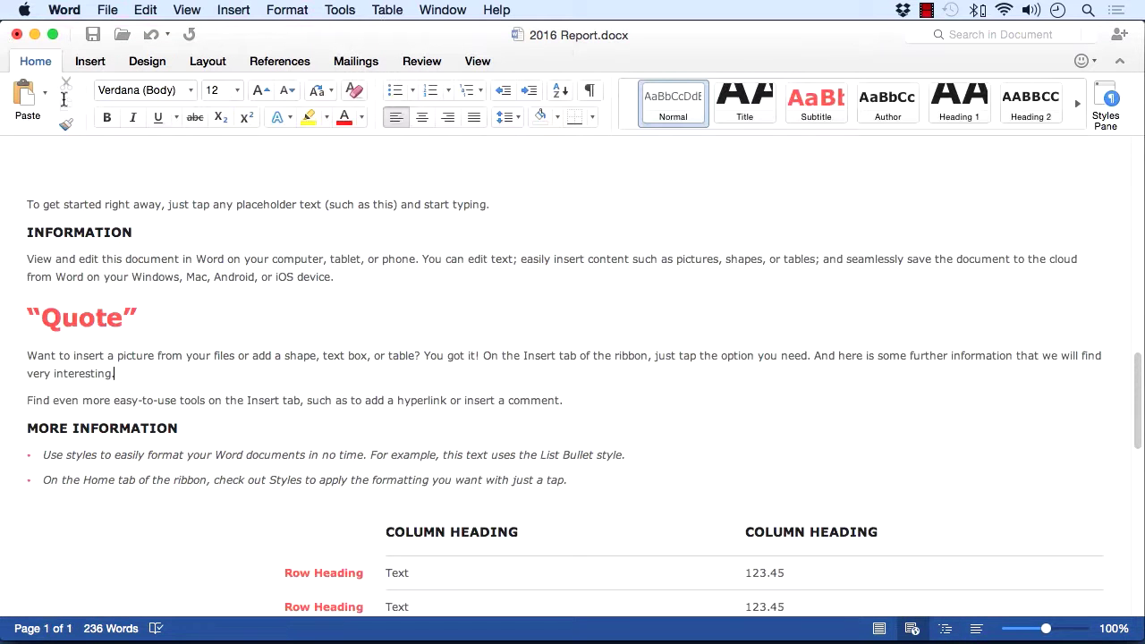
left_click_drag(1141, 396, 1134, 349)
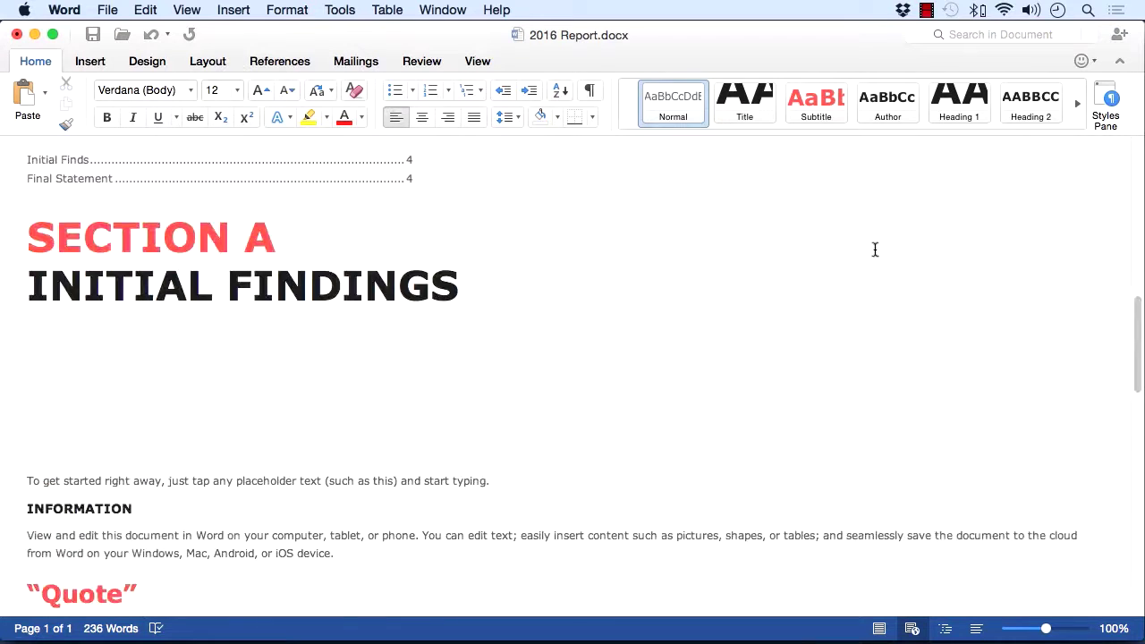
left_click(477, 58)
left_click(23, 98)
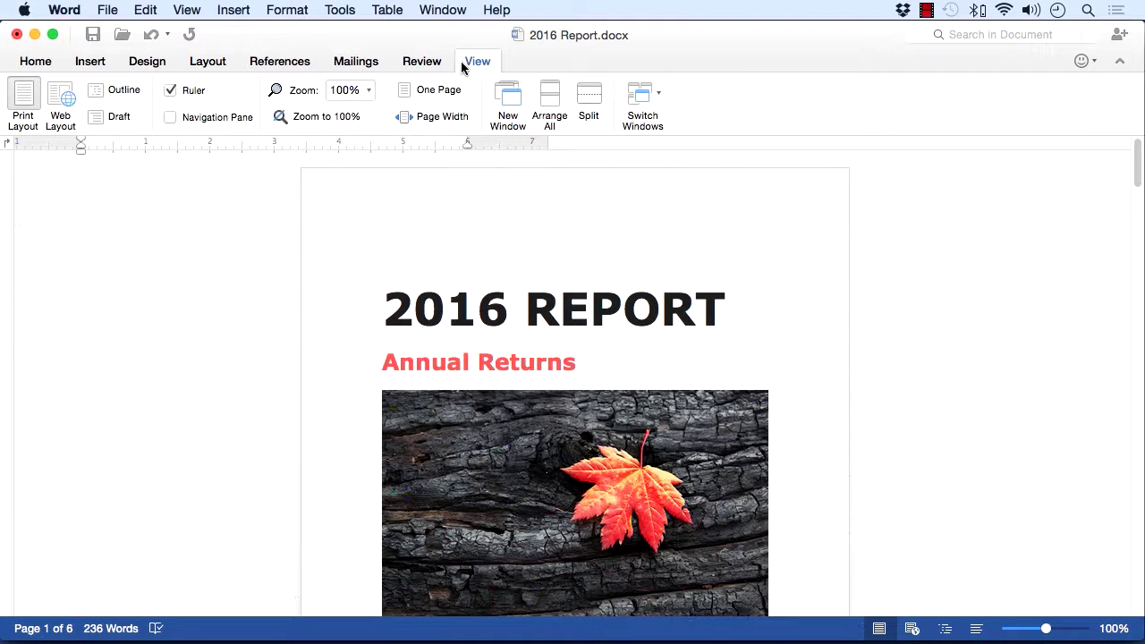
- Show the Navigation Pane and scroll through its page thumbnails
left_click(170, 118)
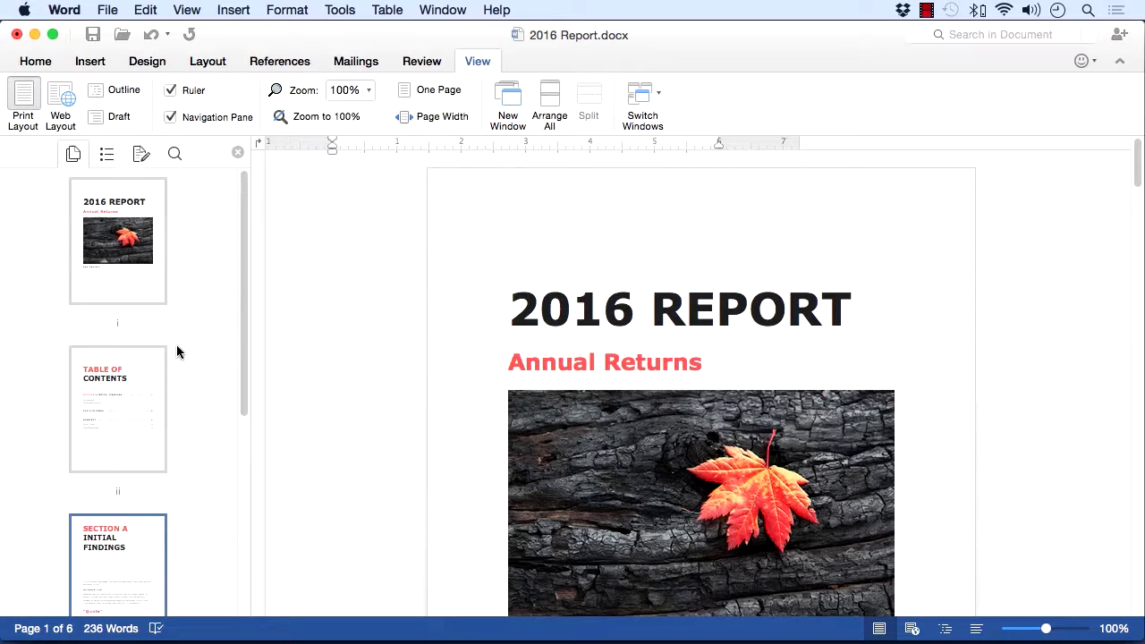
scroll(245, 379, "down", 5)
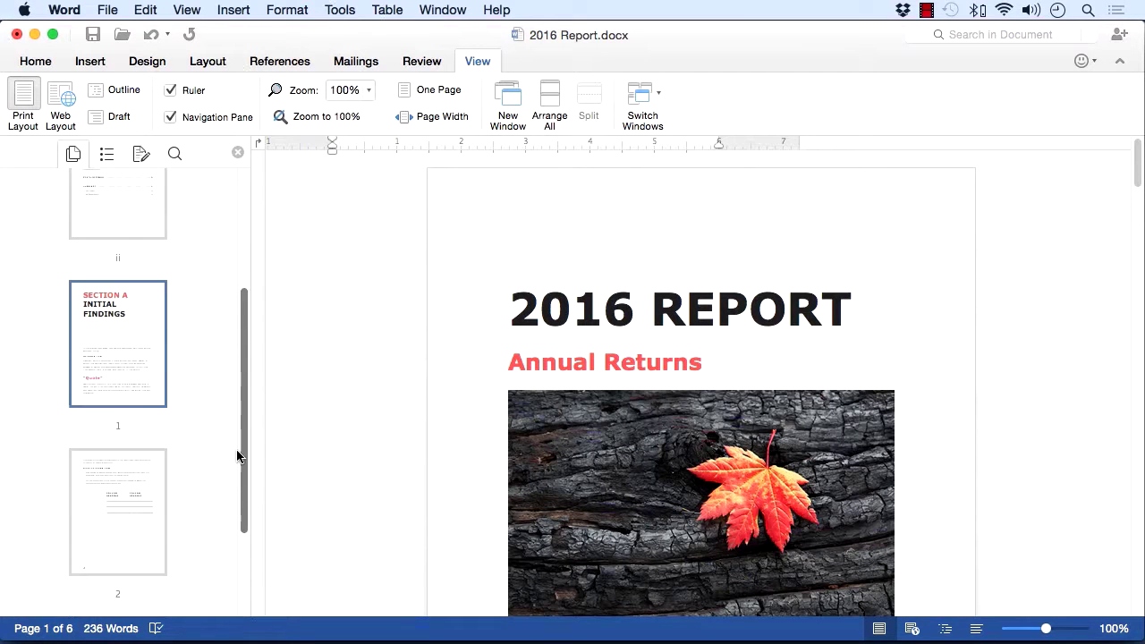
scroll(238, 519, "down", 2)
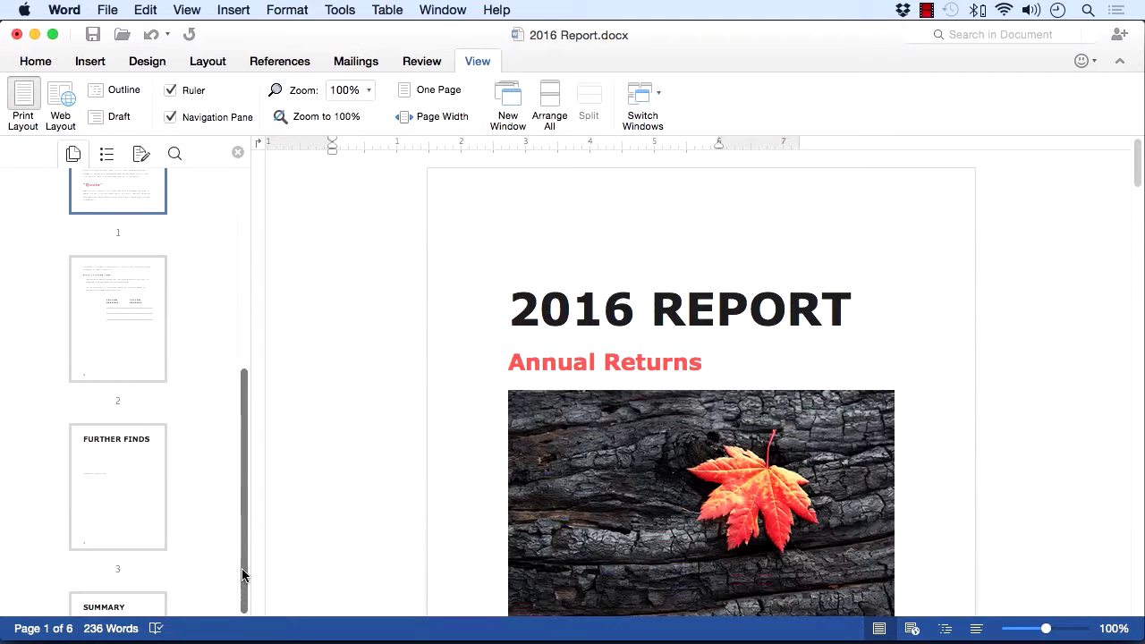
left_click_drag(243, 588, 238, 439)
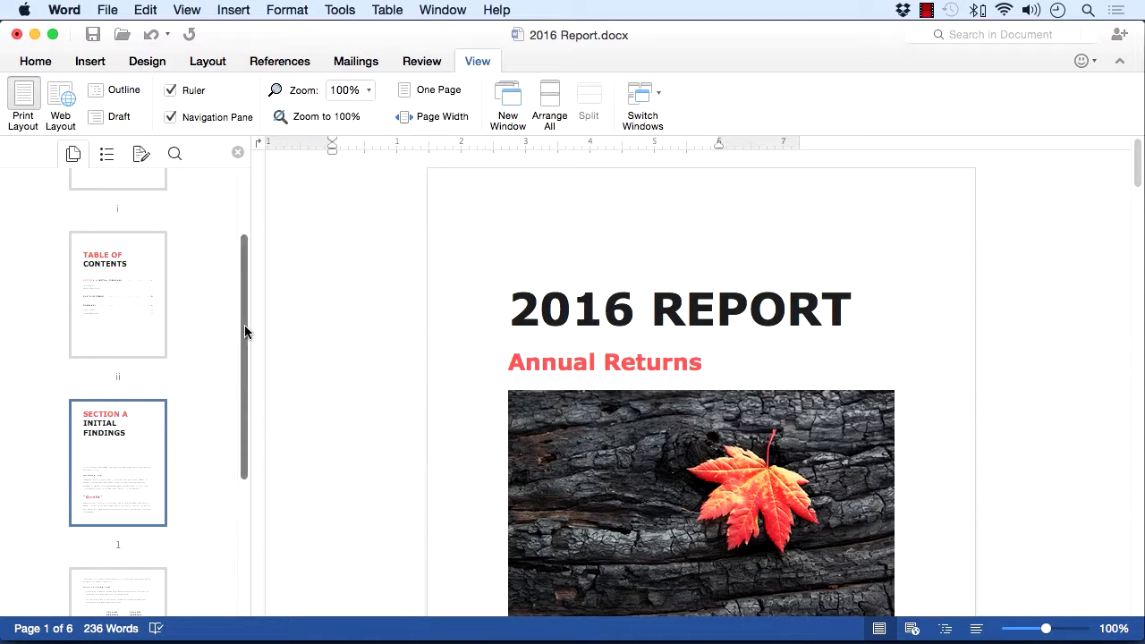
left_click_drag(240, 460, 245, 544)
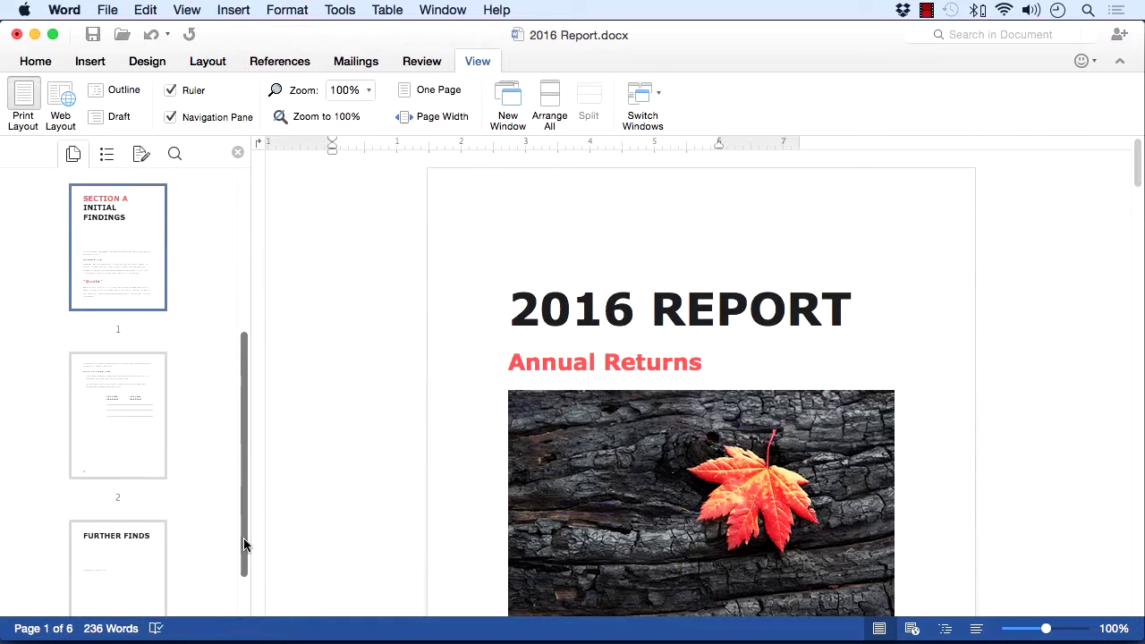
- Use the thumbnails to visit the Further Finds page, the table page, then the cover page
left_click(149, 531)
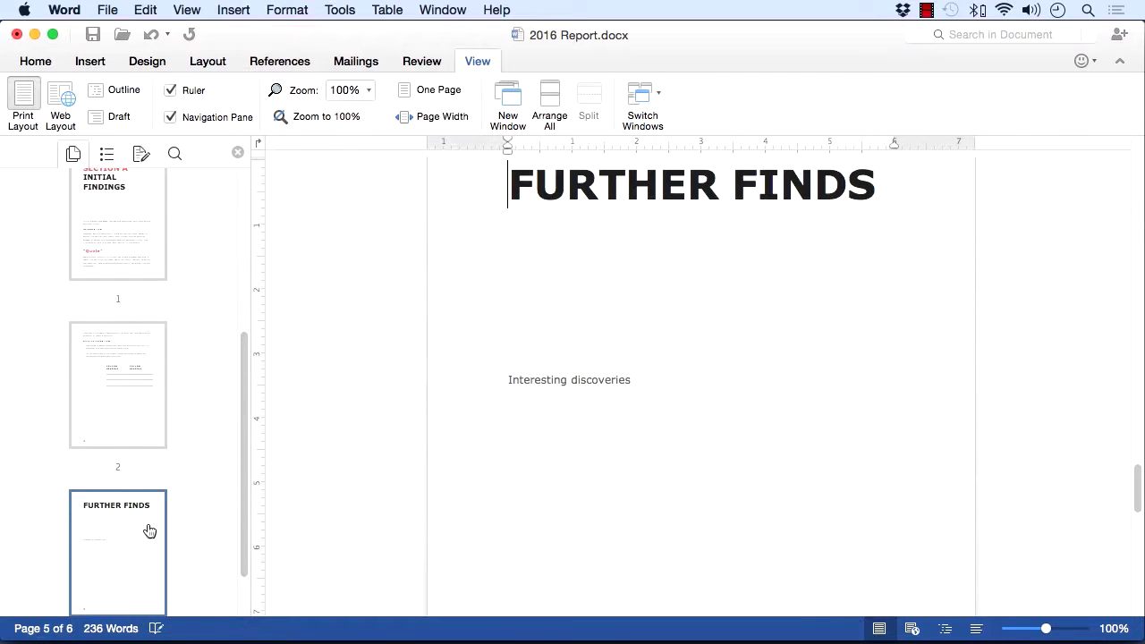
left_click(144, 384)
left_click_drag(240, 409, 242, 282)
left_click(136, 221)
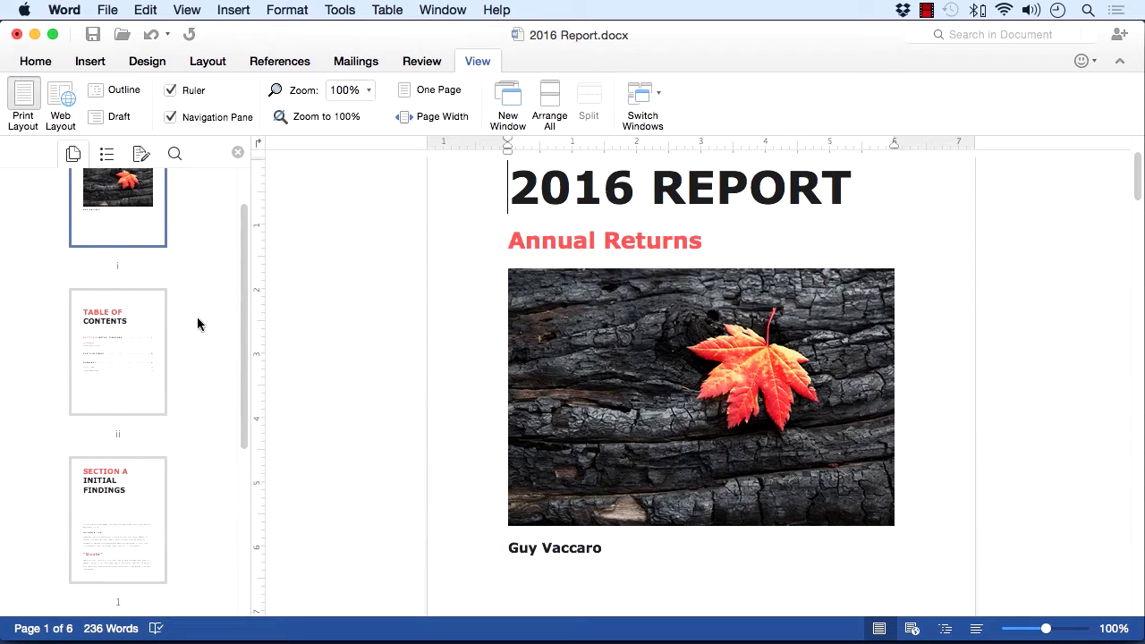
left_click_drag(243, 318, 236, 522)
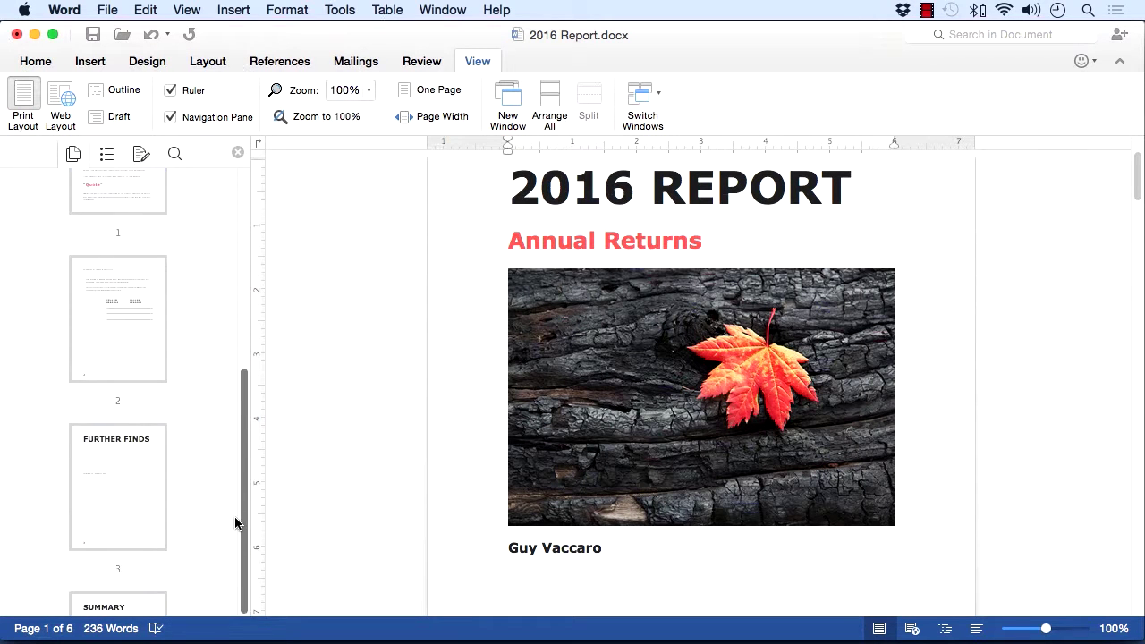
- Jump to Initial Finds from the headings list, then show the 0-change revisions summary
left_click(107, 156)
scroll(248, 260, "up", 2)
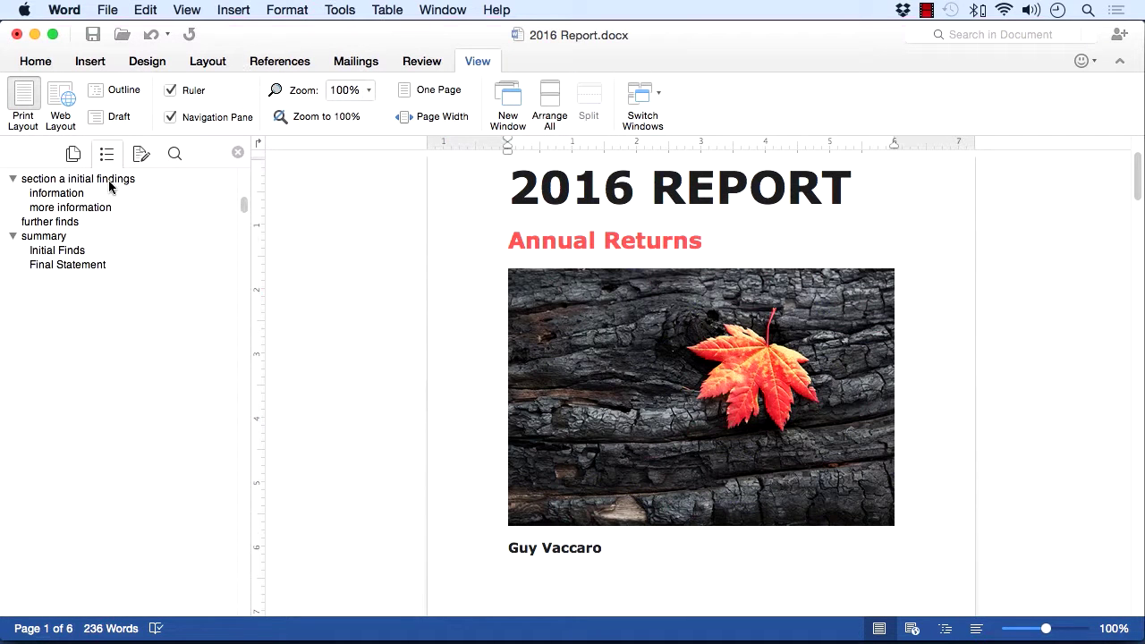
left_click(55, 254)
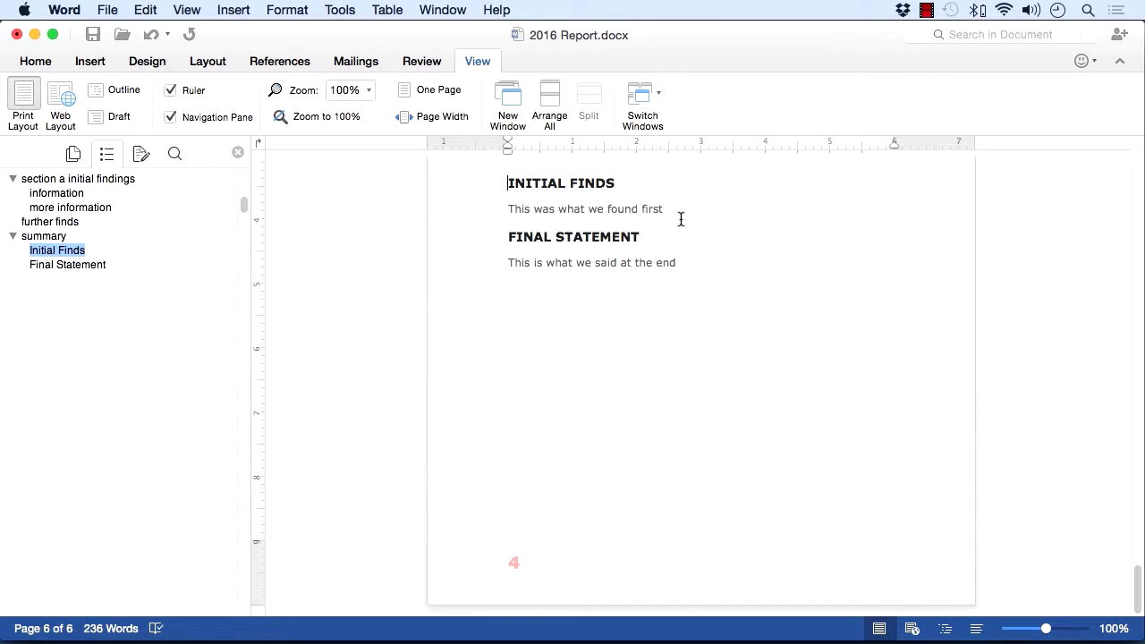
left_click(140, 158)
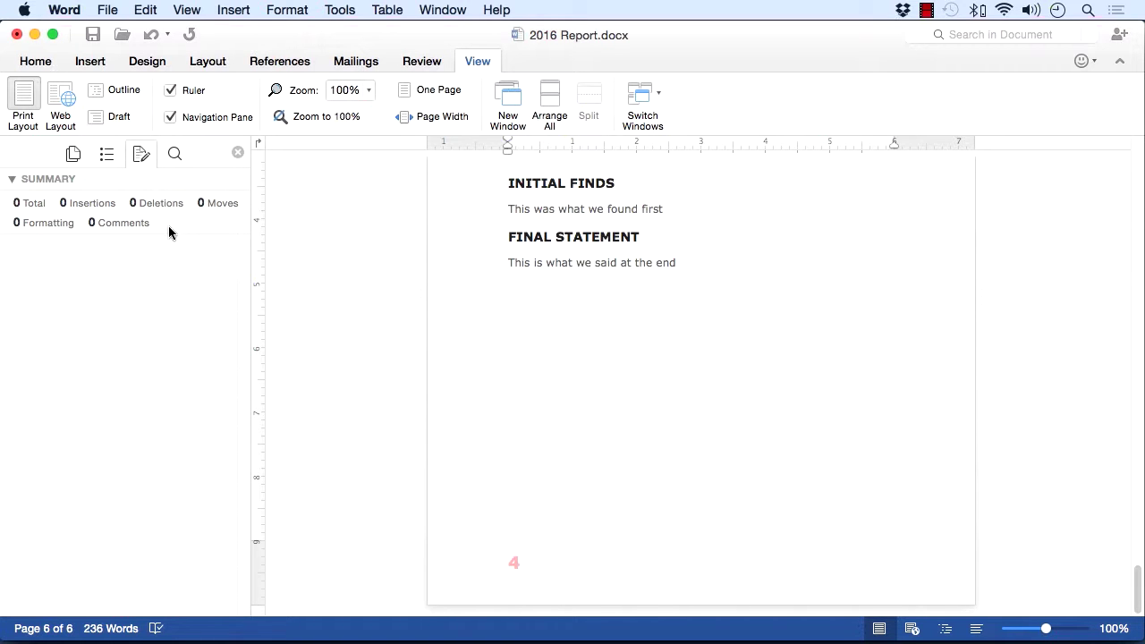
- Search the report for 'first', then replace the search term with 'initial'
left_click(176, 155)
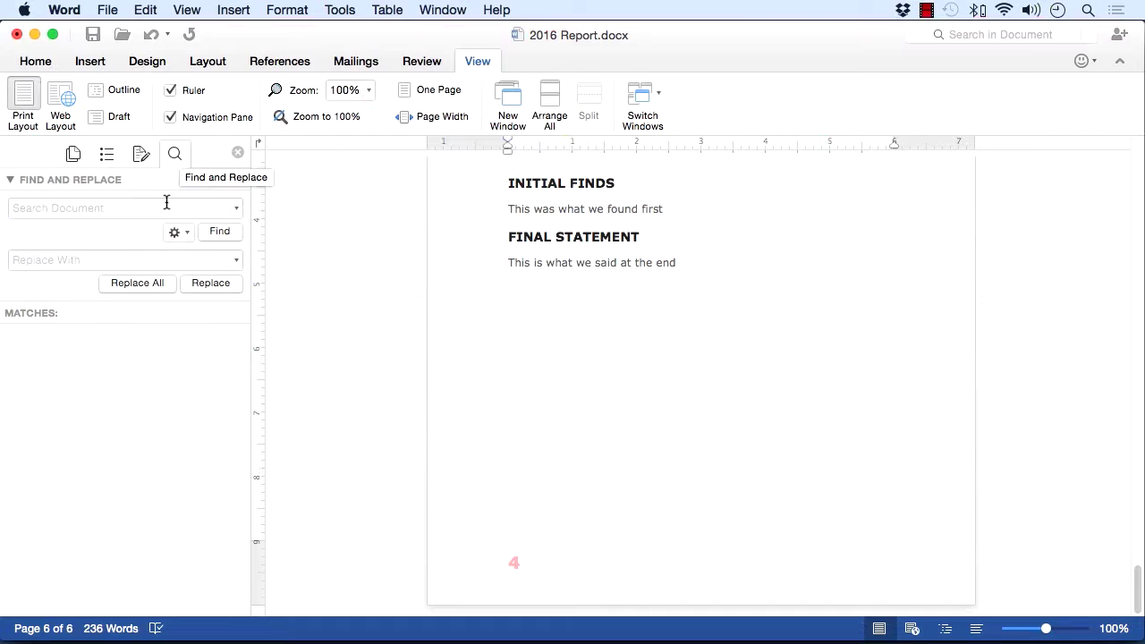
left_click(138, 207)
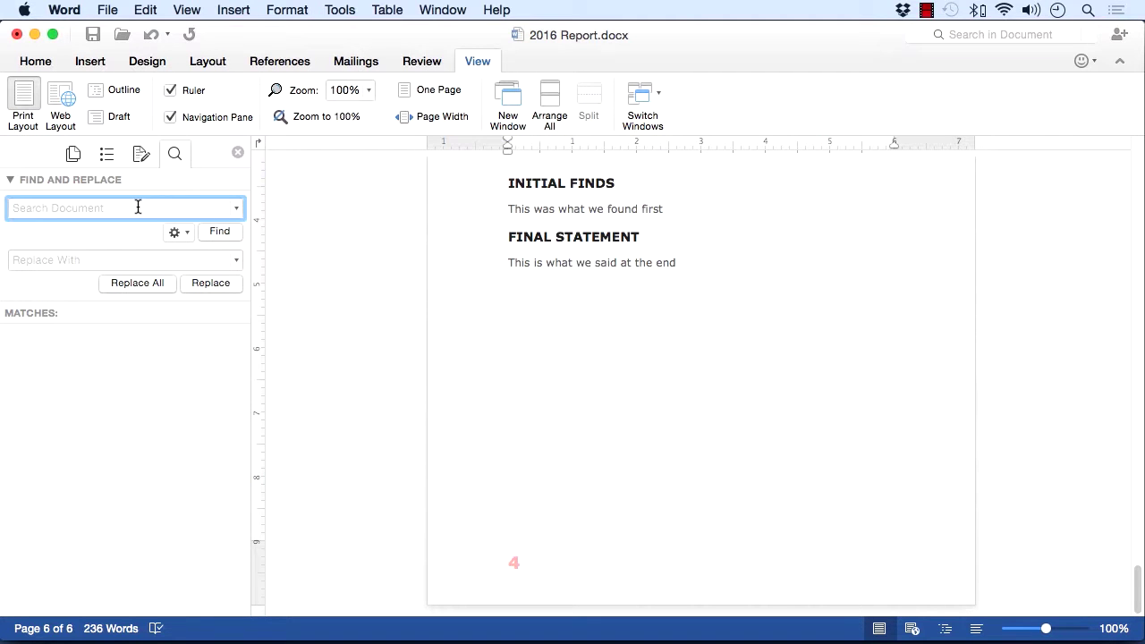
type("first")
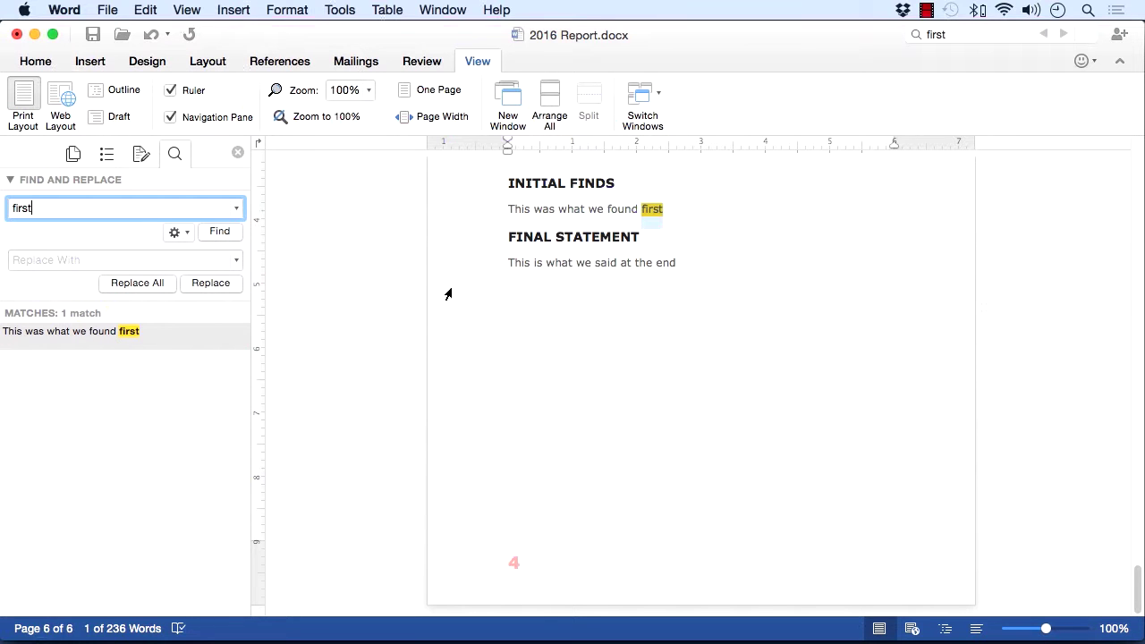
left_click_drag(74, 209, 2, 203)
type("initial")
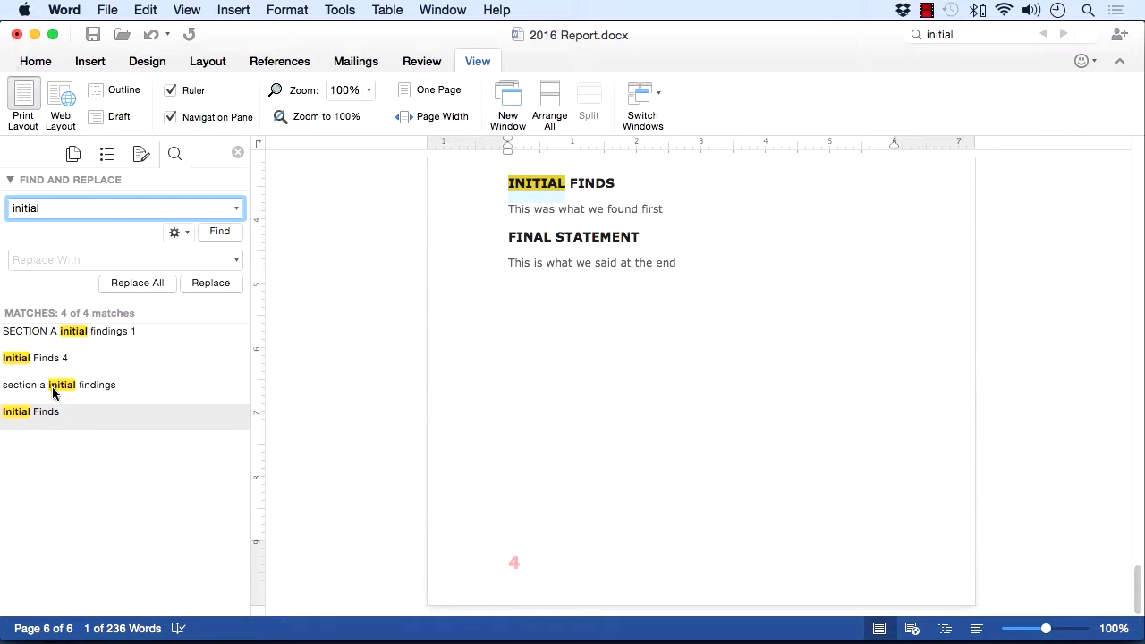
- Step through the four 'initial' matches, ending at INITIAL FINDS, then show the revisions summary
left_click(81, 338)
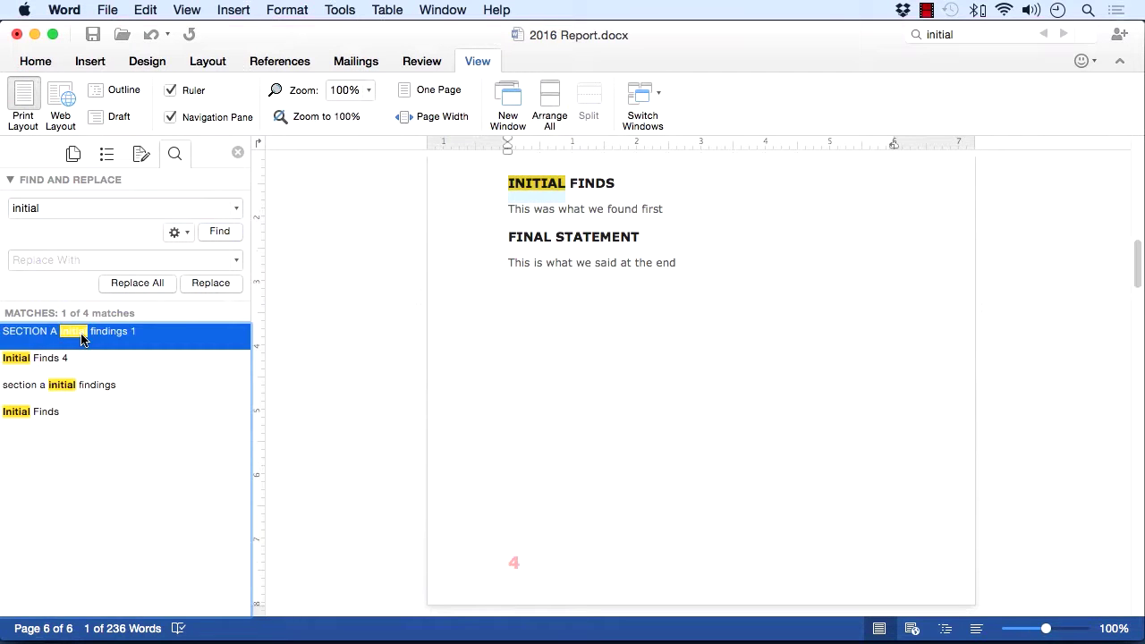
left_click(65, 363)
left_click(107, 387)
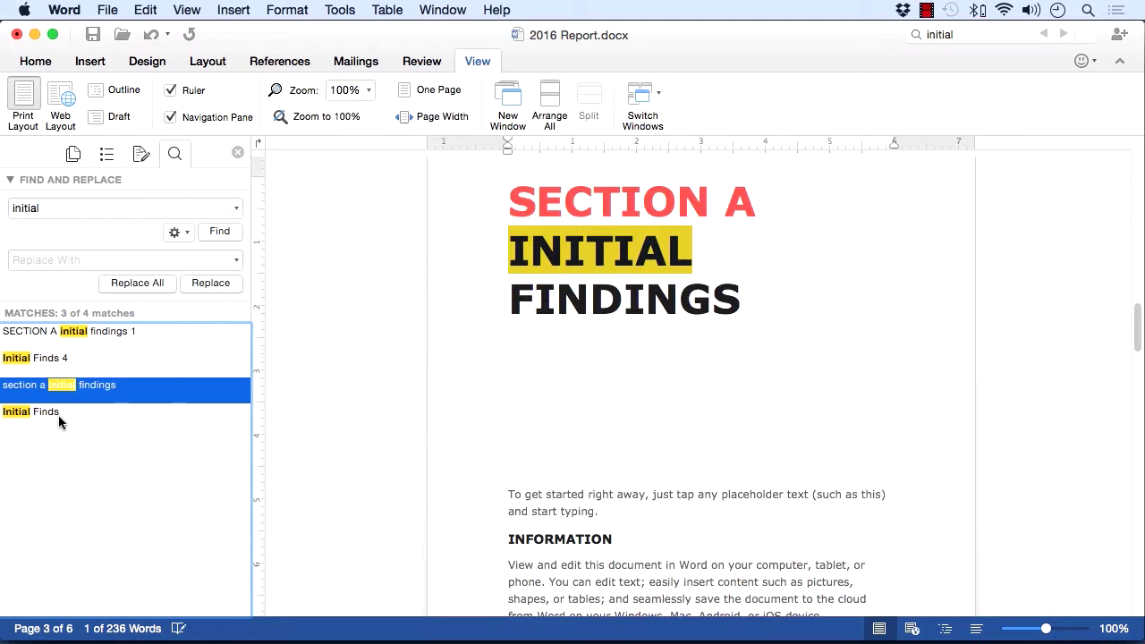
left_click(53, 414)
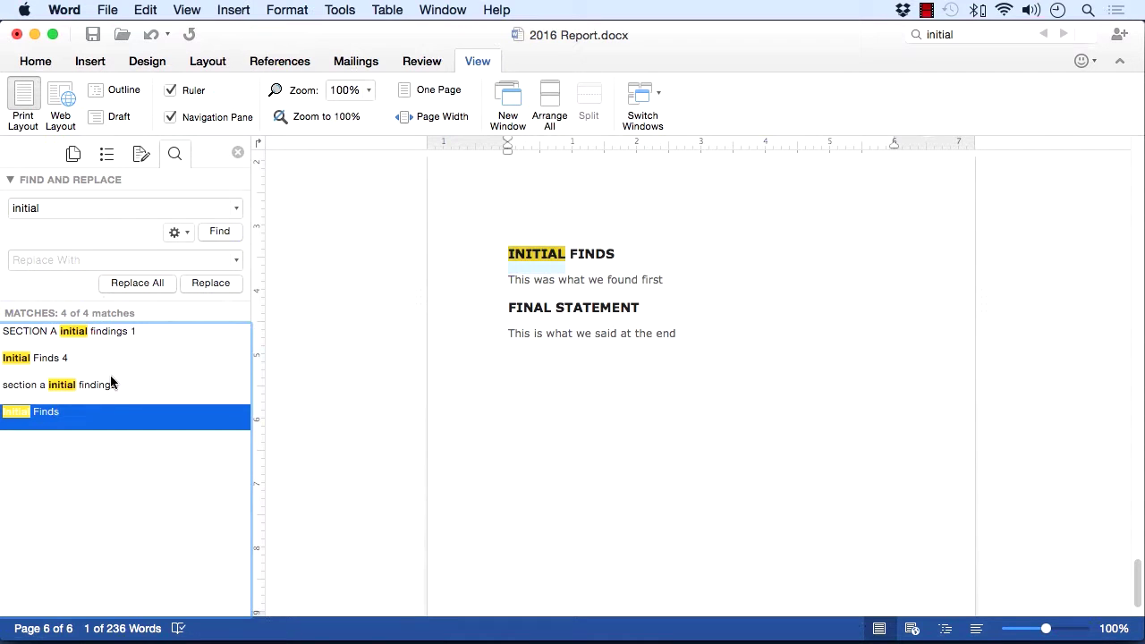
left_click(139, 152)
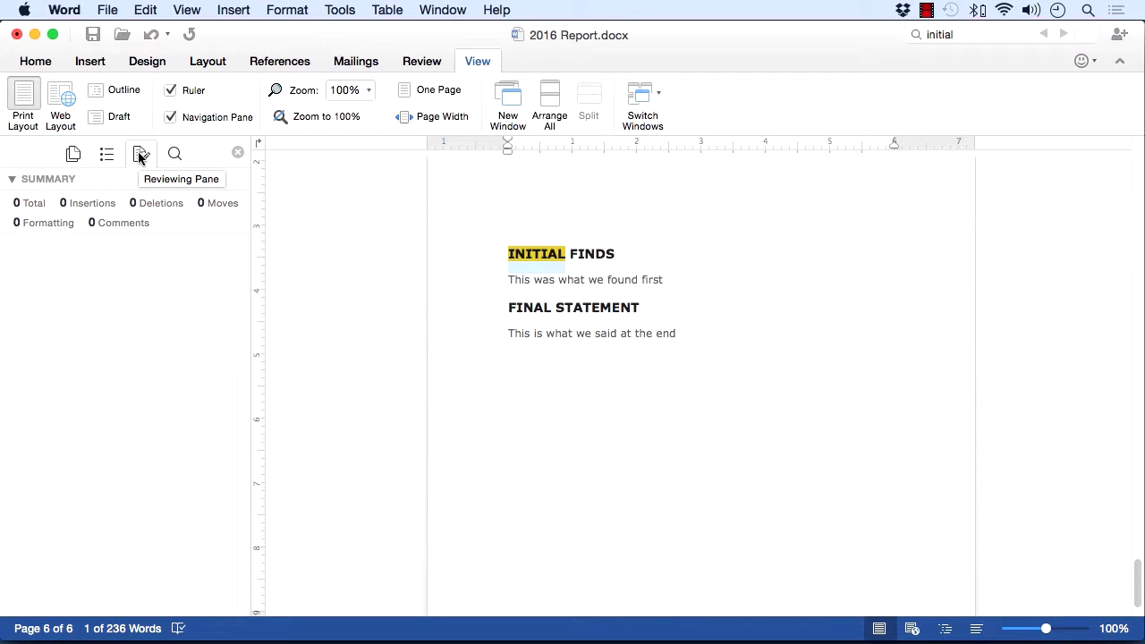
- From the headings list, jump to Information, More Information, then Further Finds
left_click(108, 156)
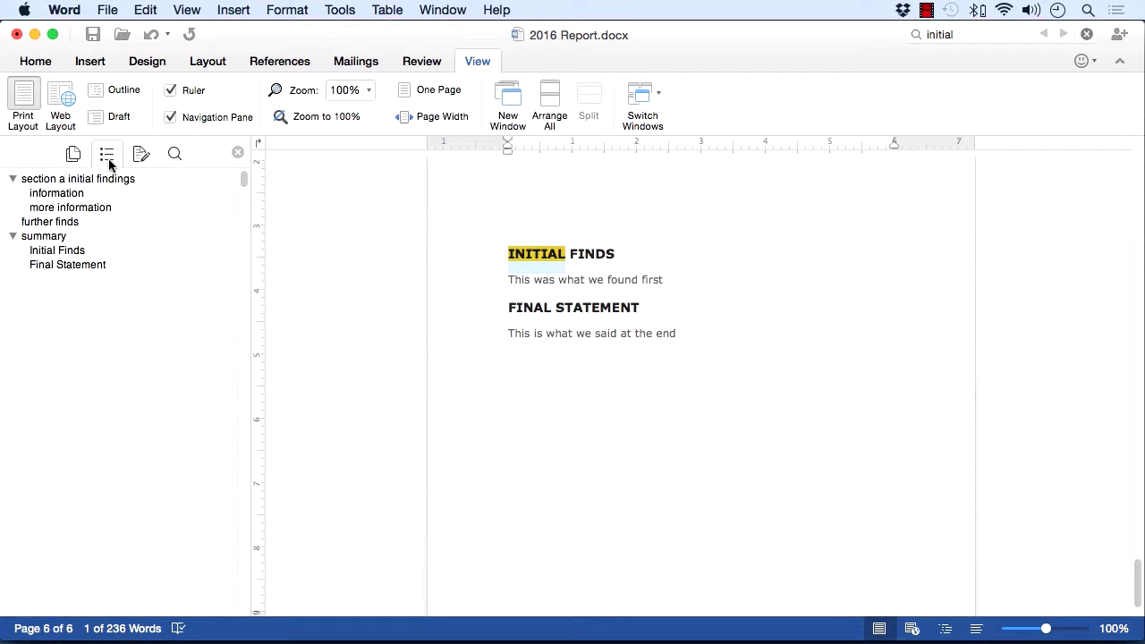
left_click(77, 195)
left_click(77, 208)
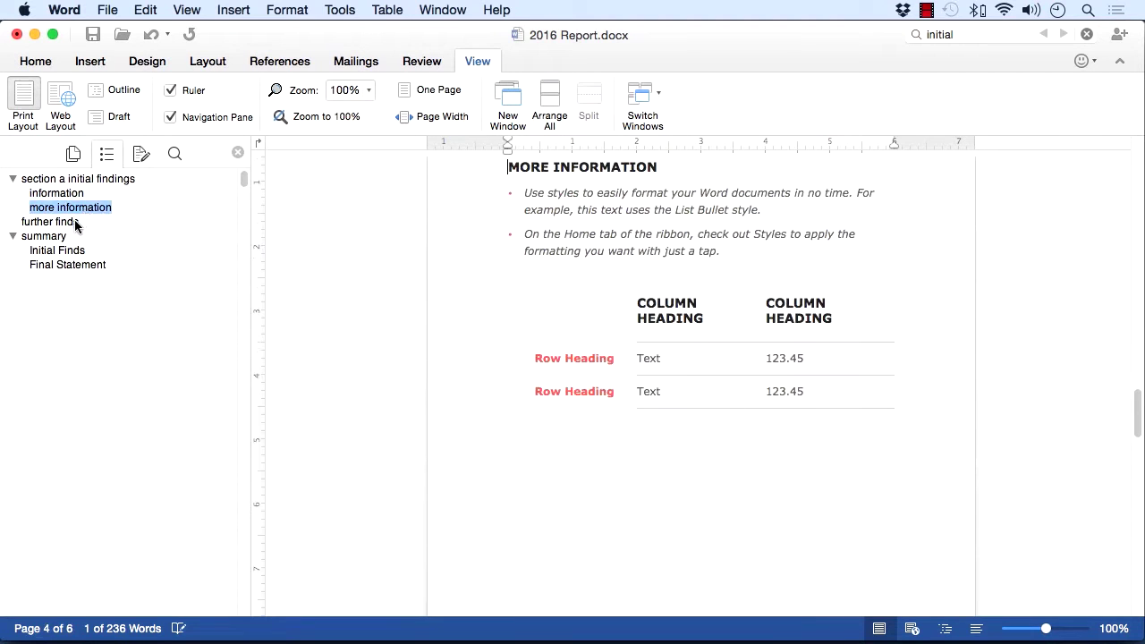
left_click(75, 222)
- Check the thumbnails and 'initial' results, then hide the Navigation Pane, re-enable it, and hide it again
left_click(73, 154)
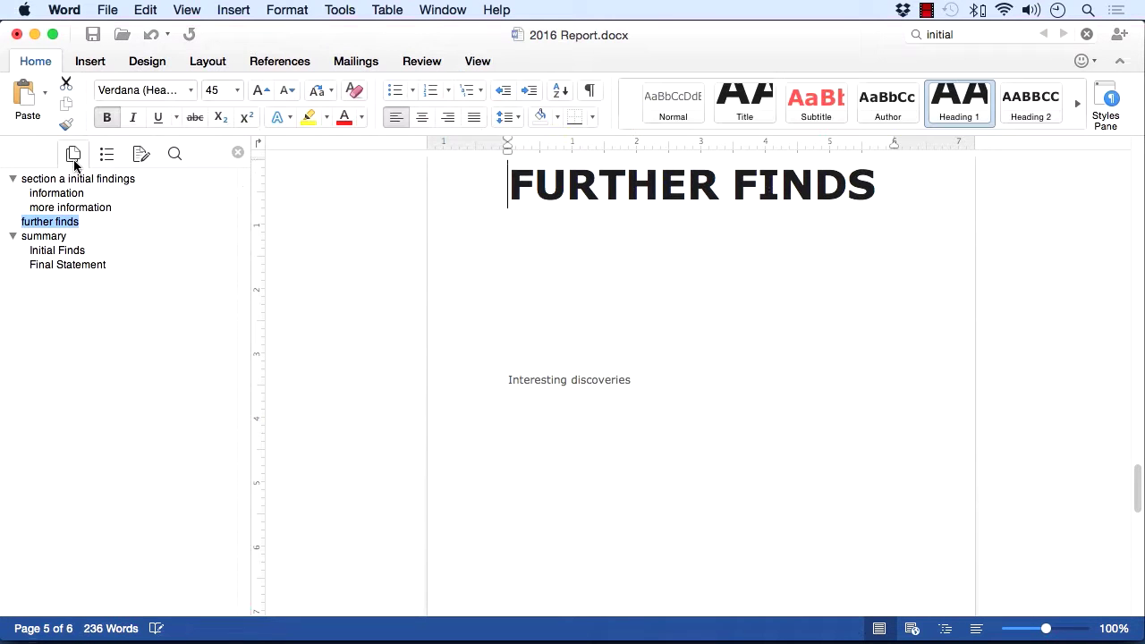
left_click(175, 154)
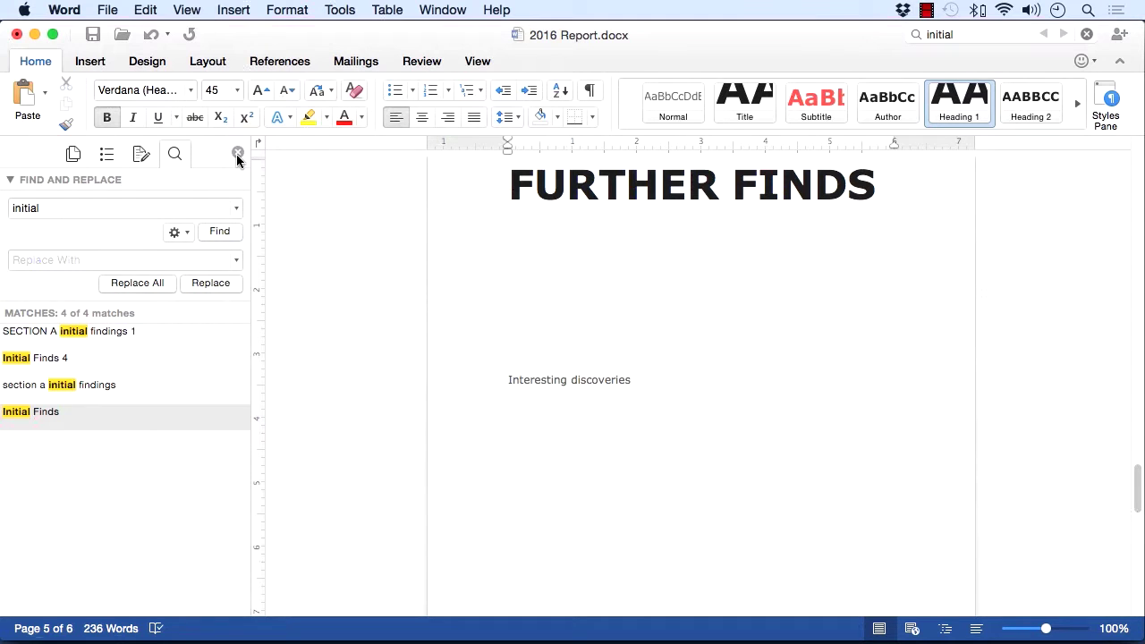
left_click(237, 155)
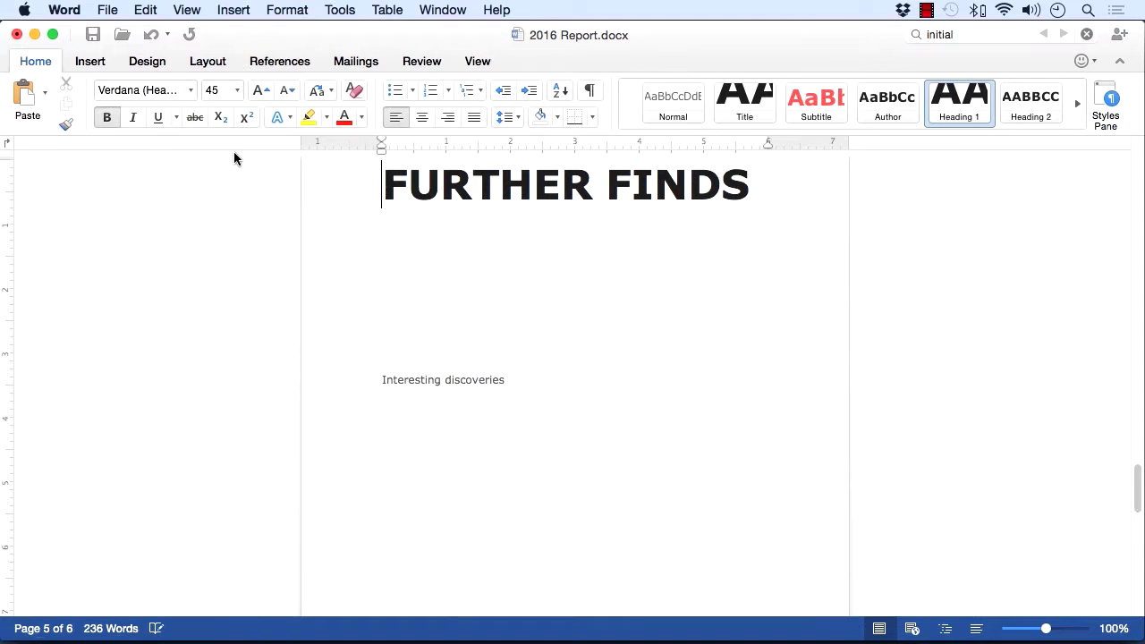
left_click(477, 61)
left_click(169, 118)
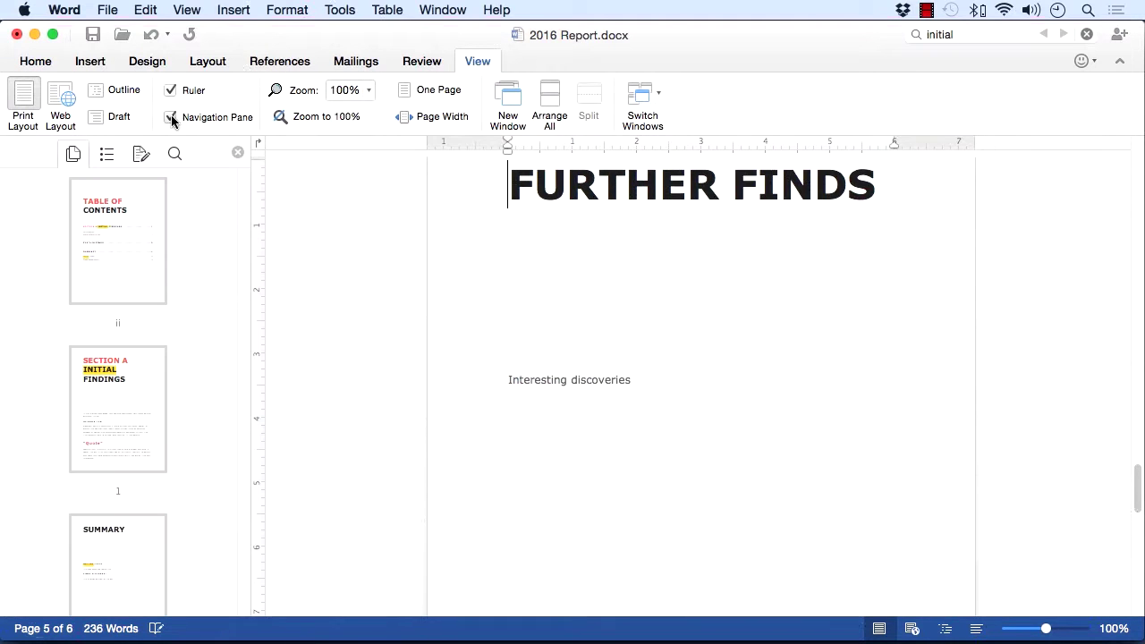
left_click(238, 154)
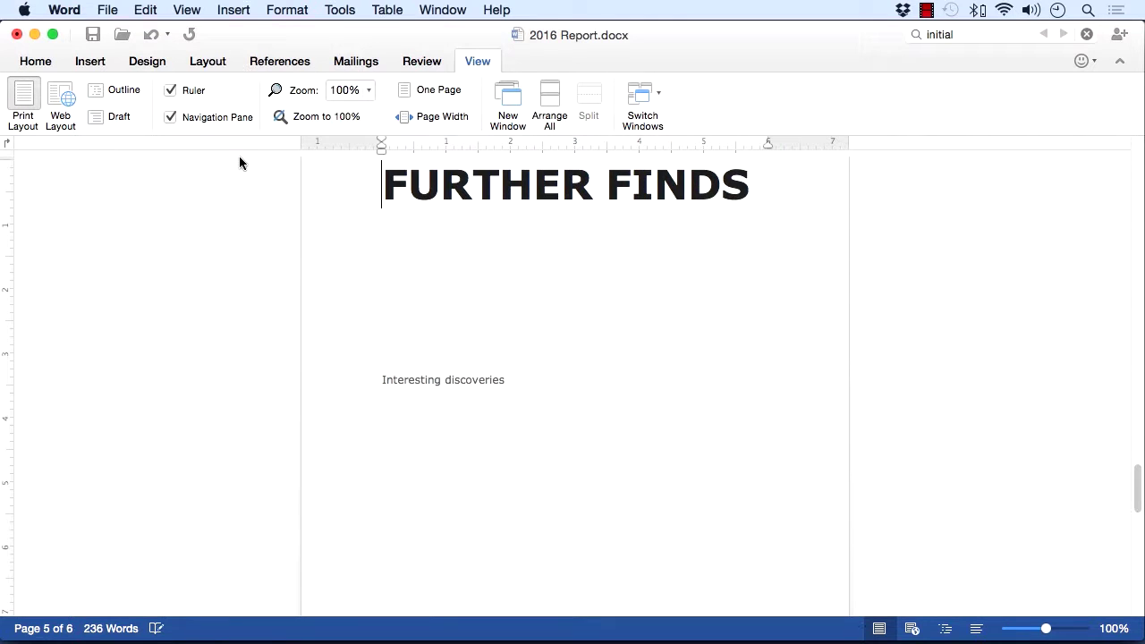